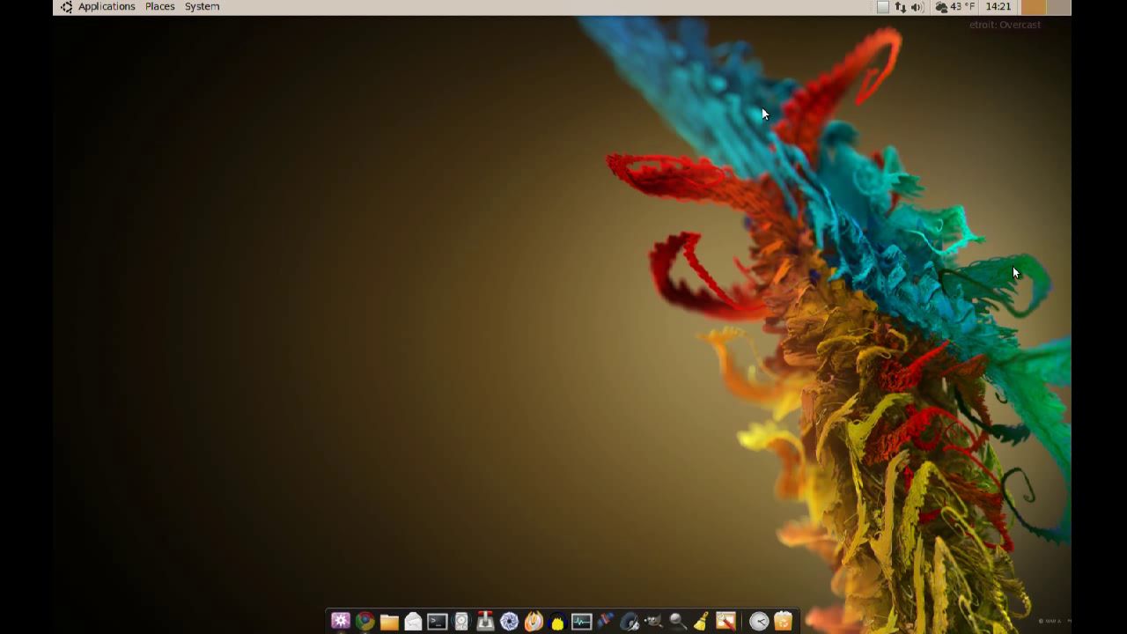
Add the Weather Report applet to the GNOME panel from the Add to Panel list.
right_click(620, 8)
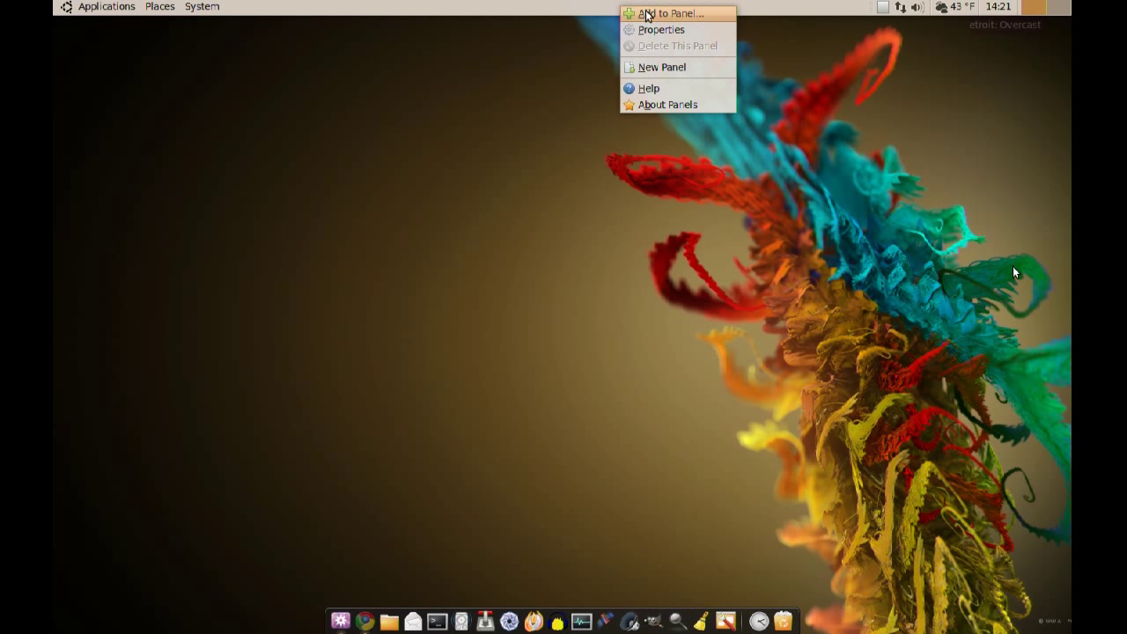
left_click(669, 13)
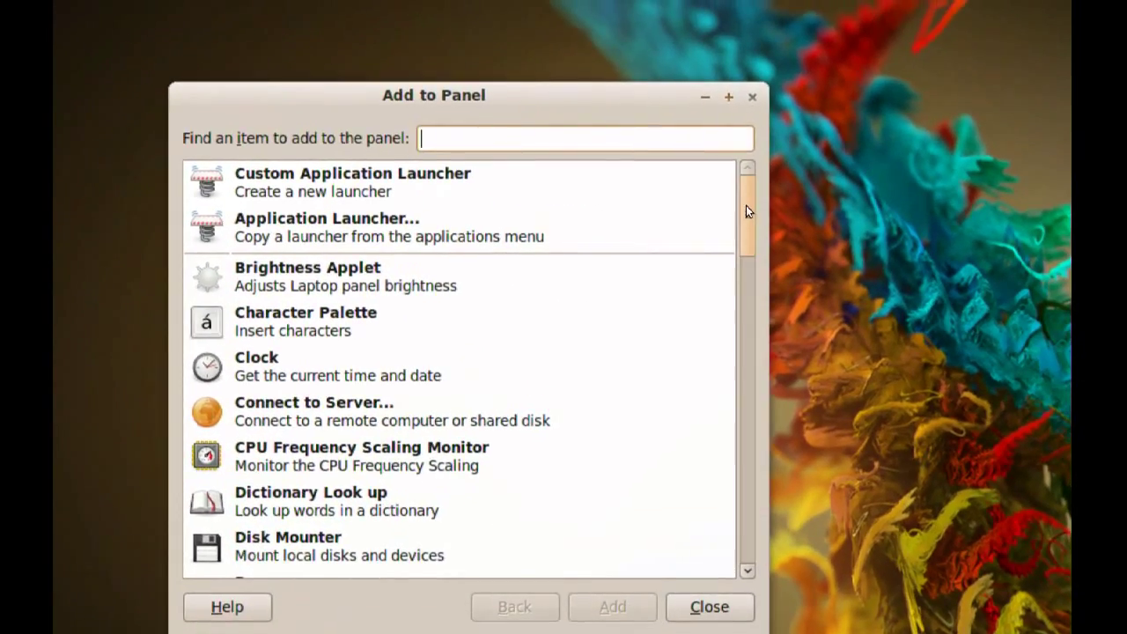
left_click_drag(745, 205, 750, 433)
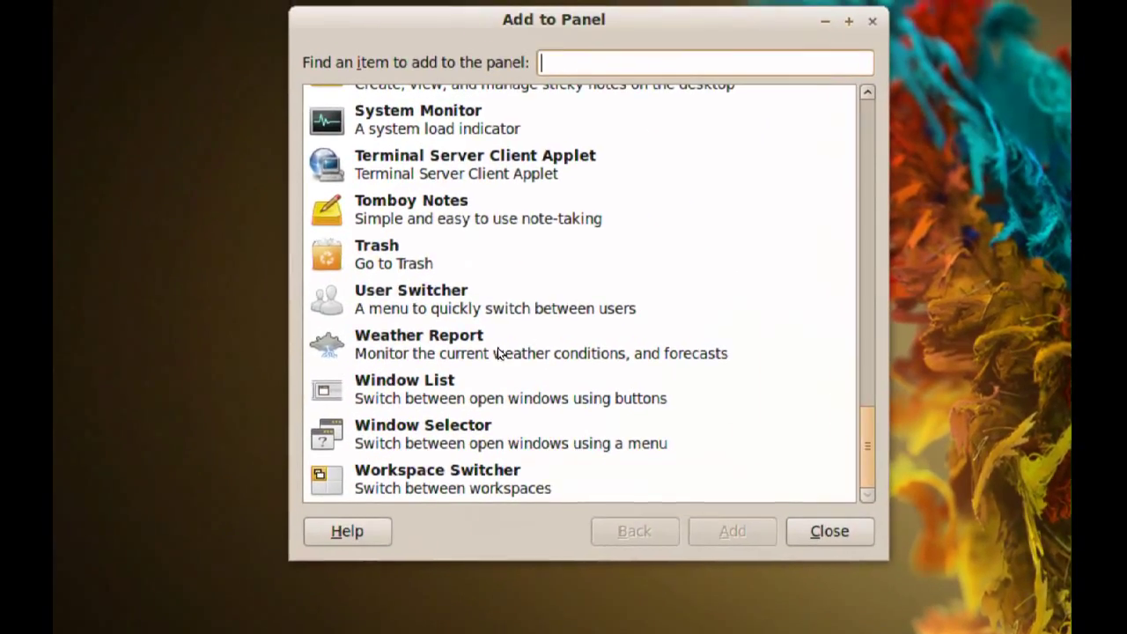
left_click(428, 326)
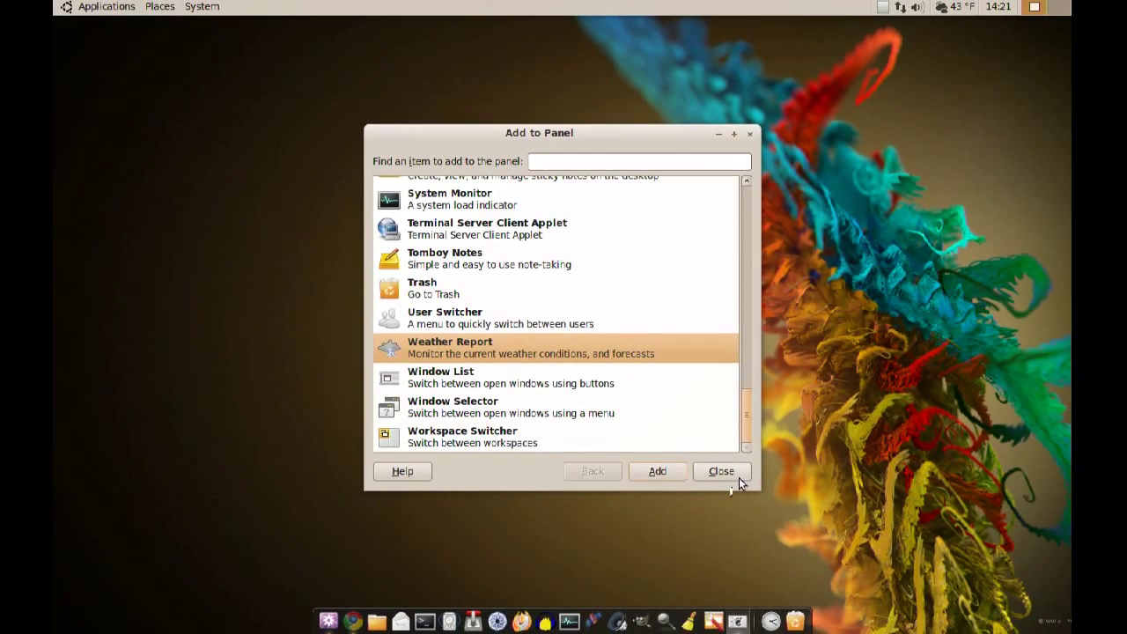
left_click(730, 472)
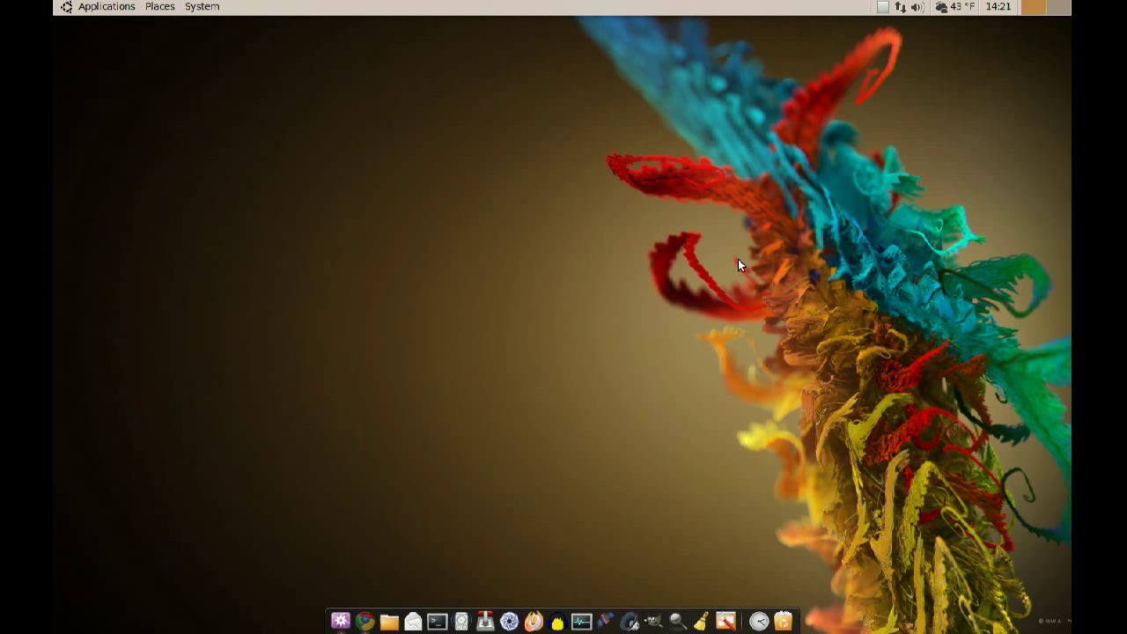
Bring up Weather Preferences, confirm the Detroit location, and return to the General radar map settings.
right_click(943, 7)
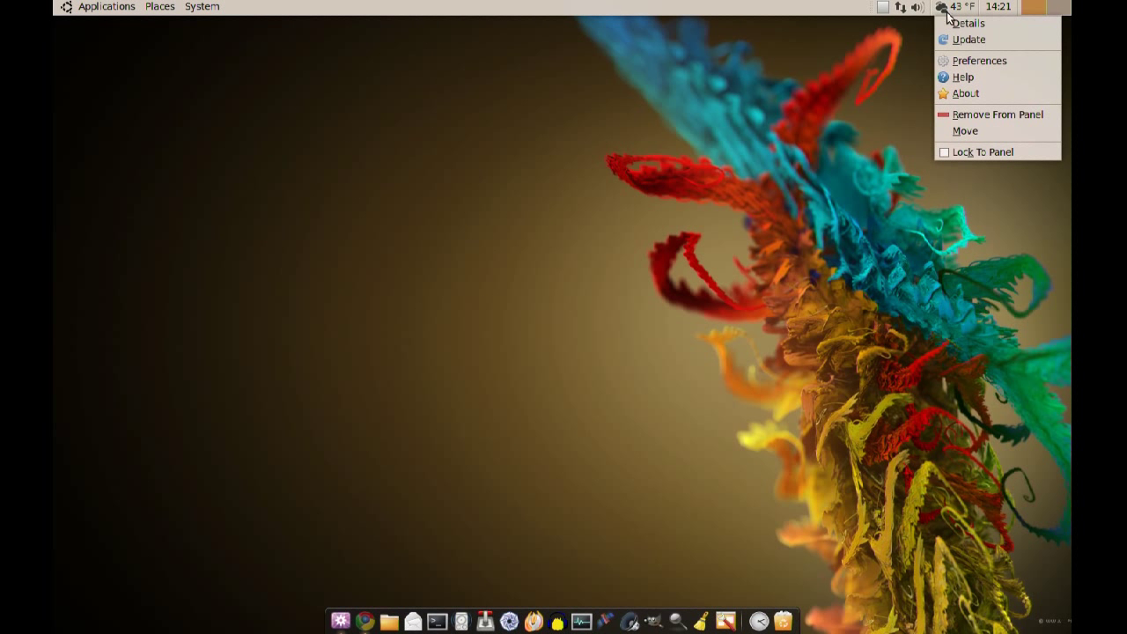
left_click(972, 61)
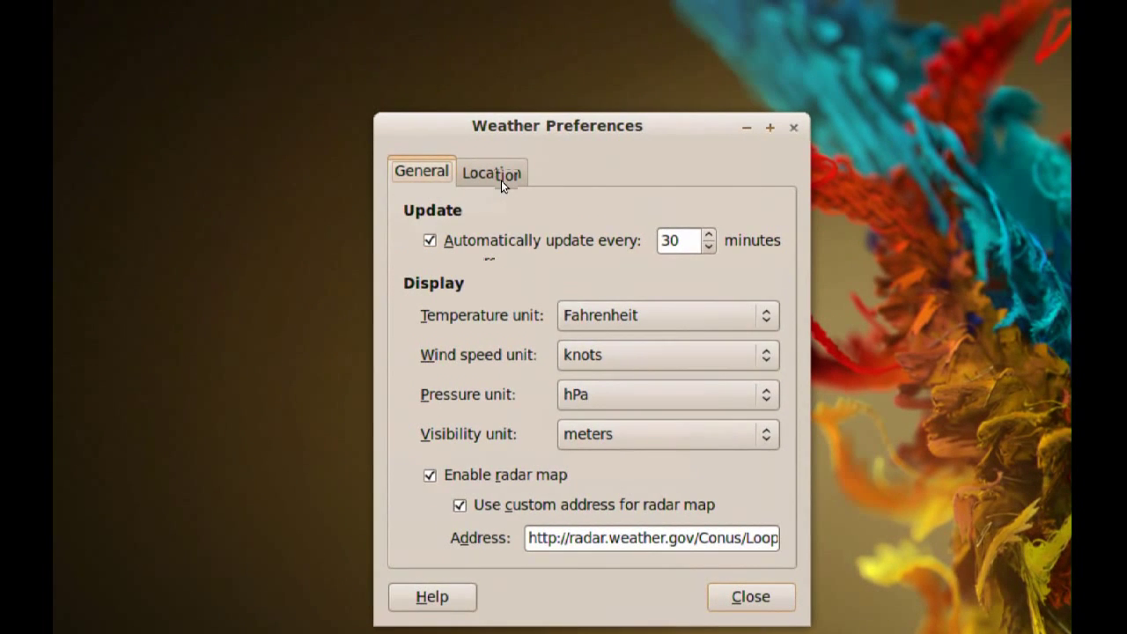
left_click(501, 180)
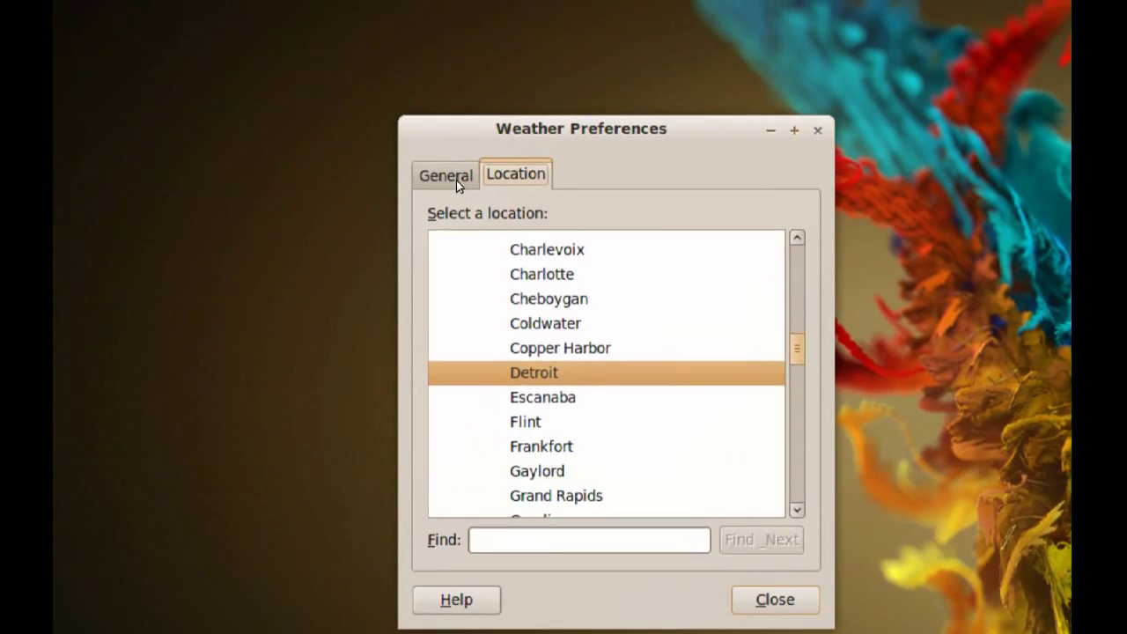
left_click(456, 180)
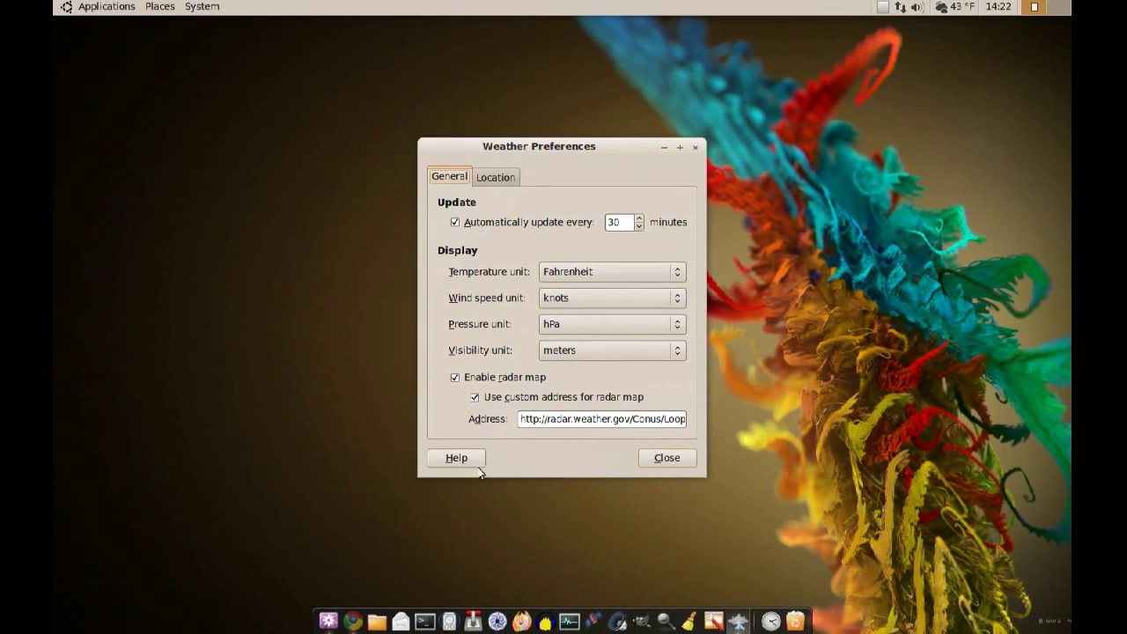
Bring the Chrome window with radar.weather.gov to the front.
left_click(359, 623)
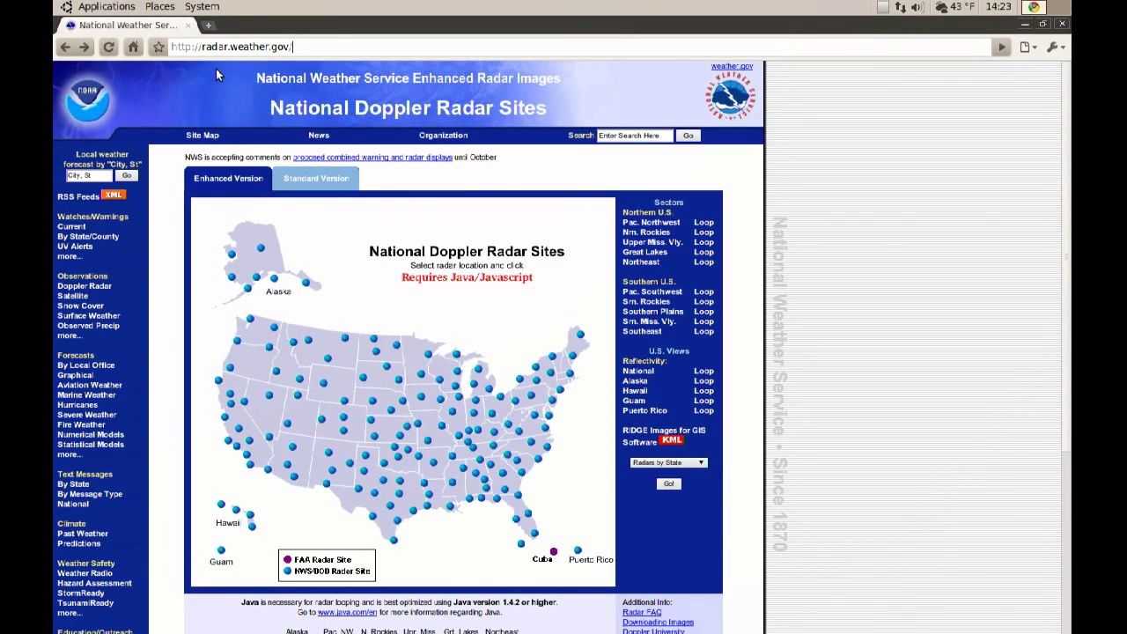
scroll(242, 321, "down", 3)
scroll(242, 322, "down", 1)
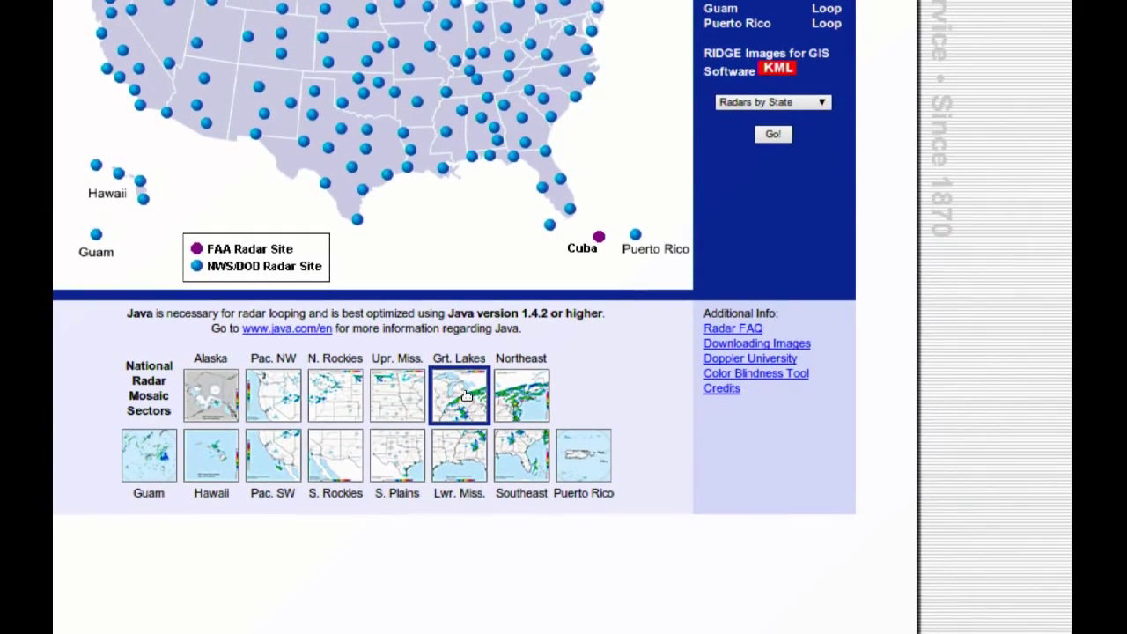
Show the Central Great Lakes sector mosaic and start its animated radar loop.
left_click(465, 395)
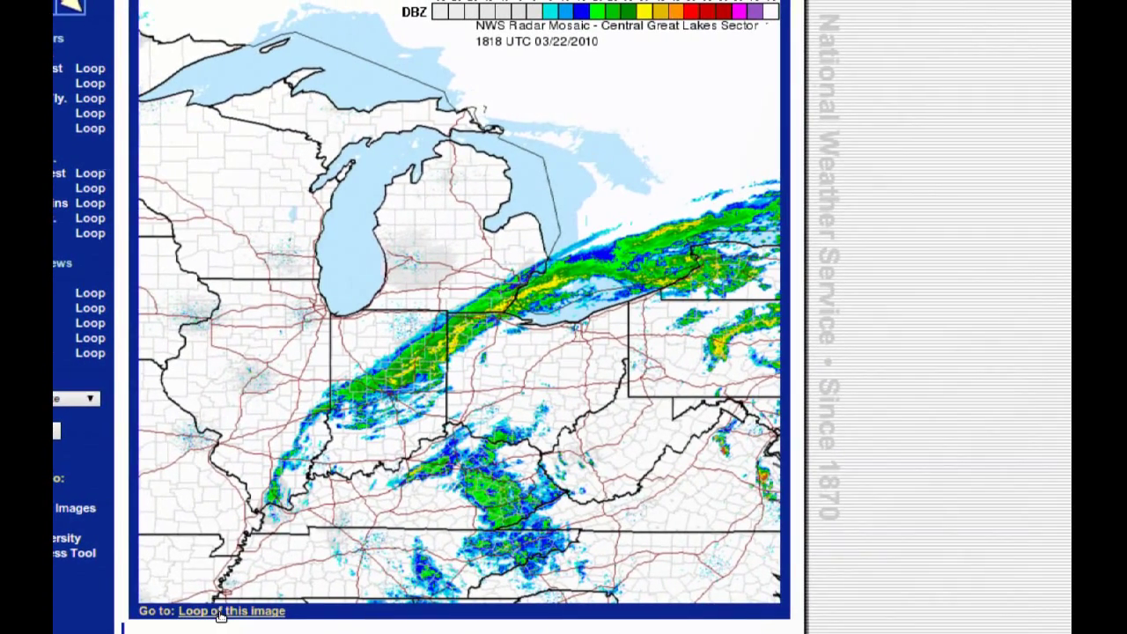
left_click(218, 613)
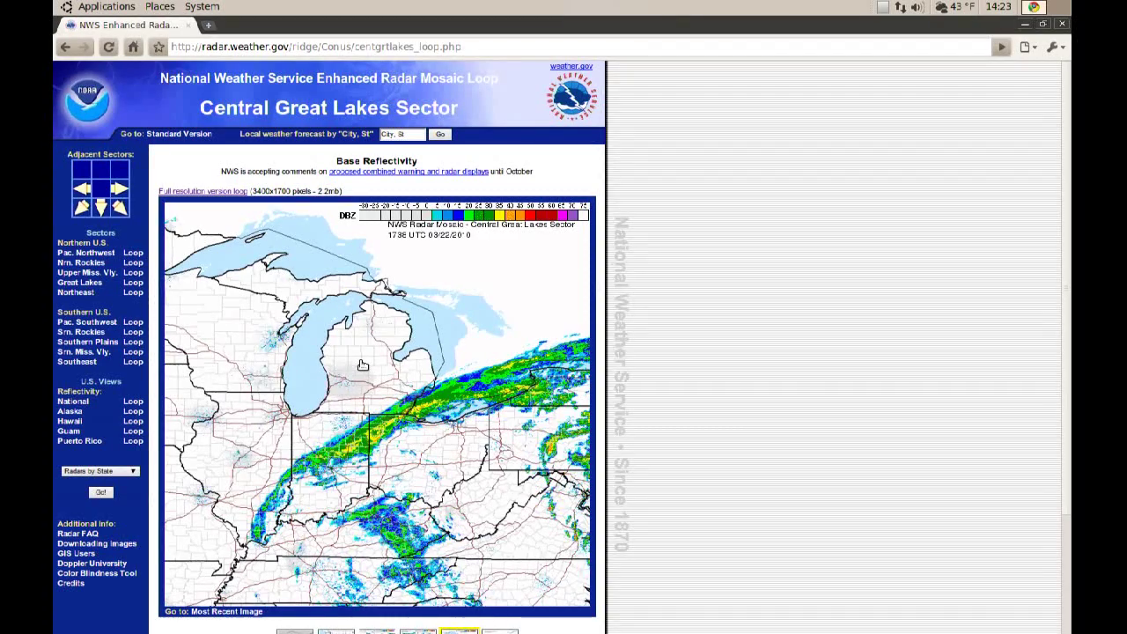
right_click(362, 364)
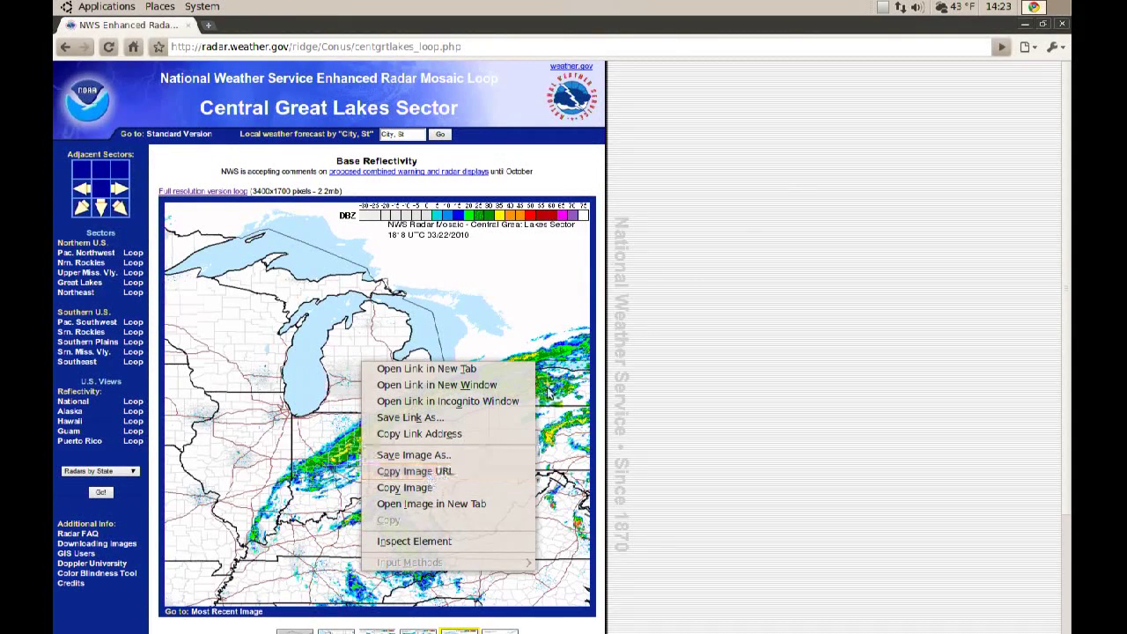
left_click(1028, 28)
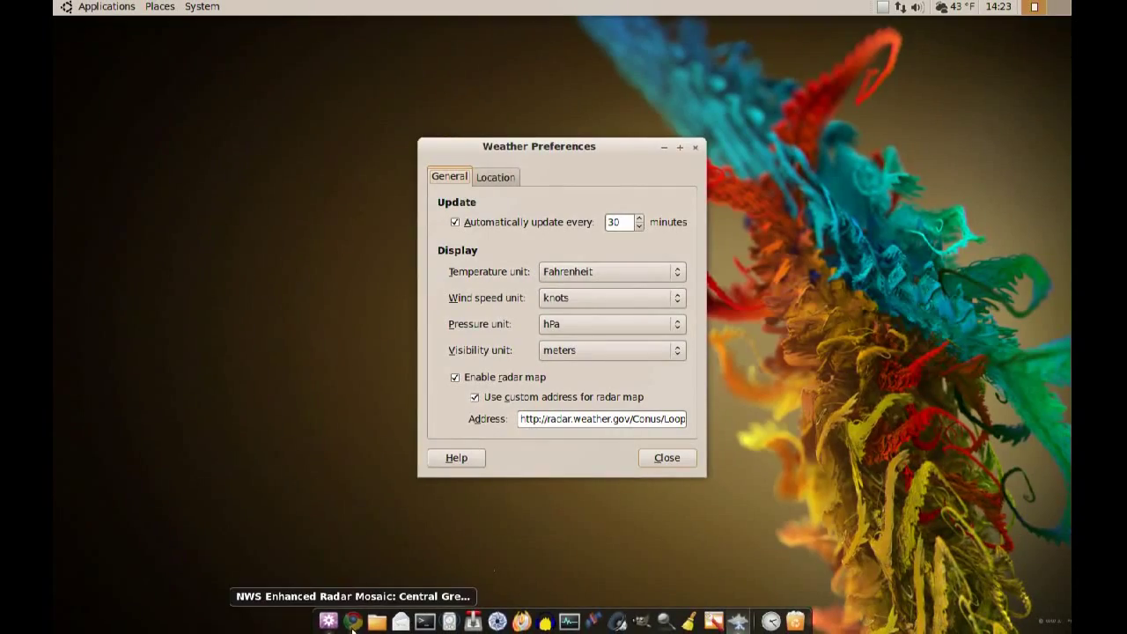
left_click(354, 622)
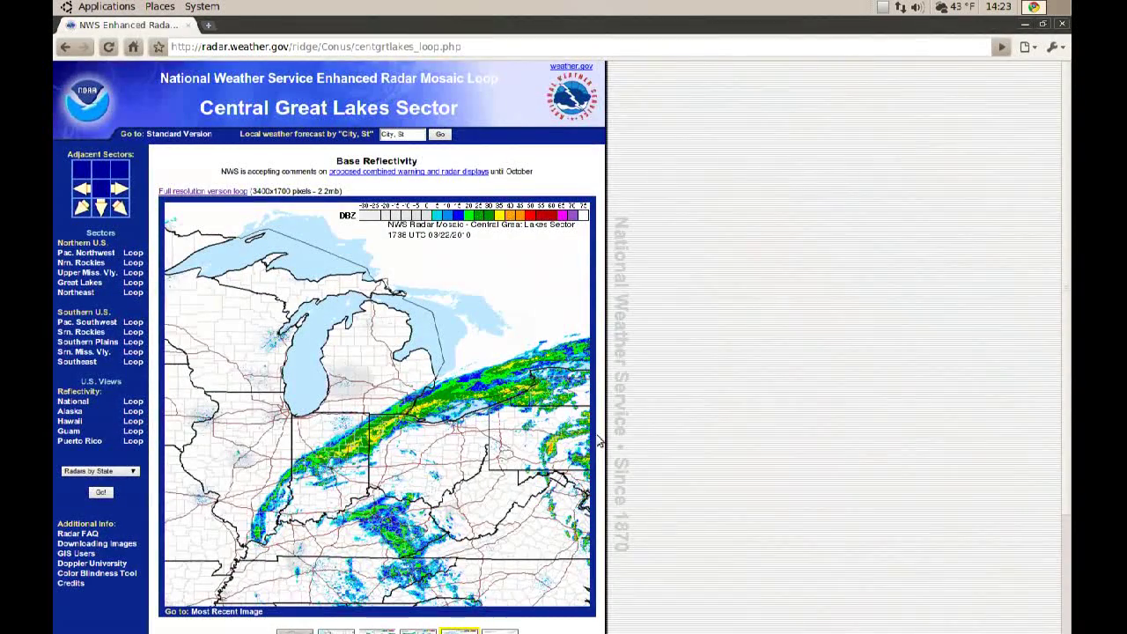
scroll(647, 434, "down", 1)
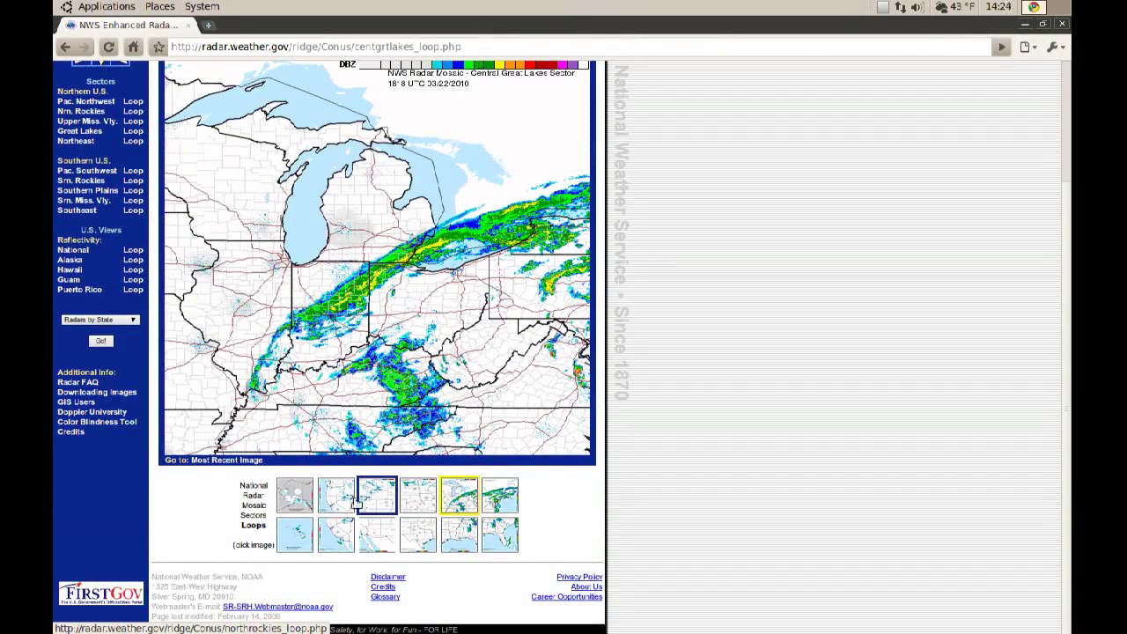
scroll(347, 497, "up", 2)
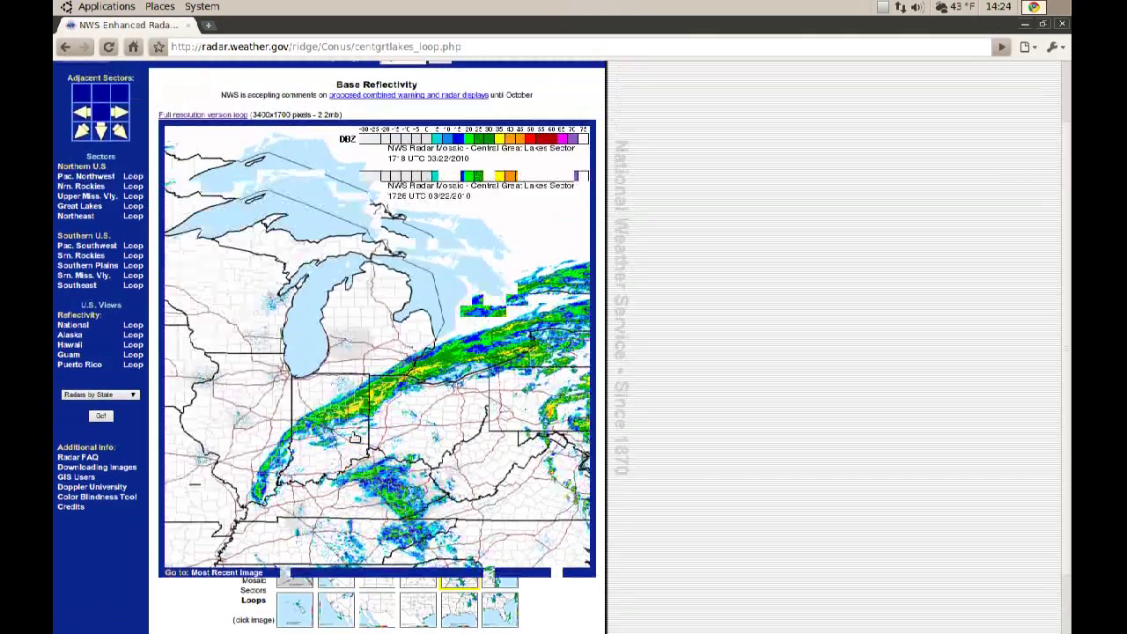
scroll(264, 352, "up", 2)
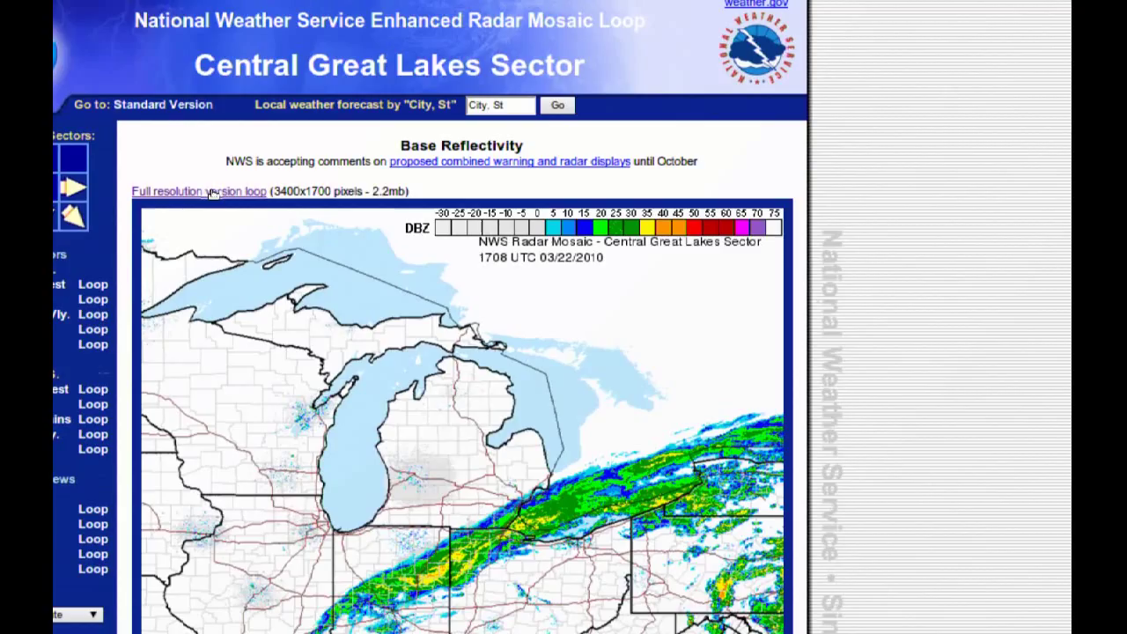
Start the full-resolution National Mosaic radar loop.
left_click(213, 192)
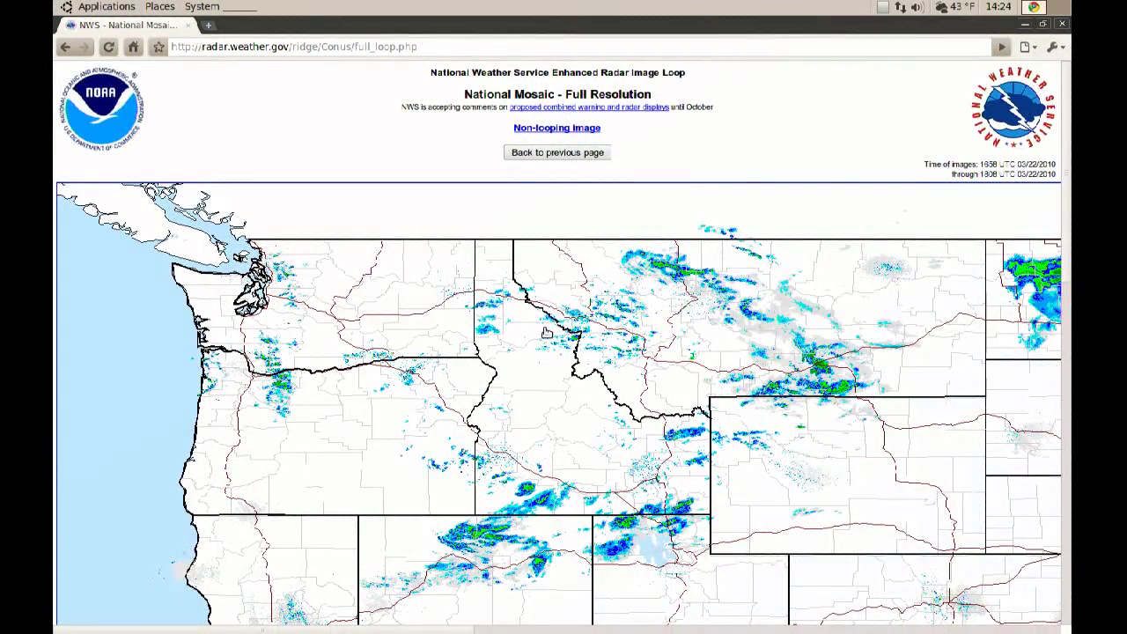
scroll(546, 333, "down", 3)
scroll(547, 333, "down", 3)
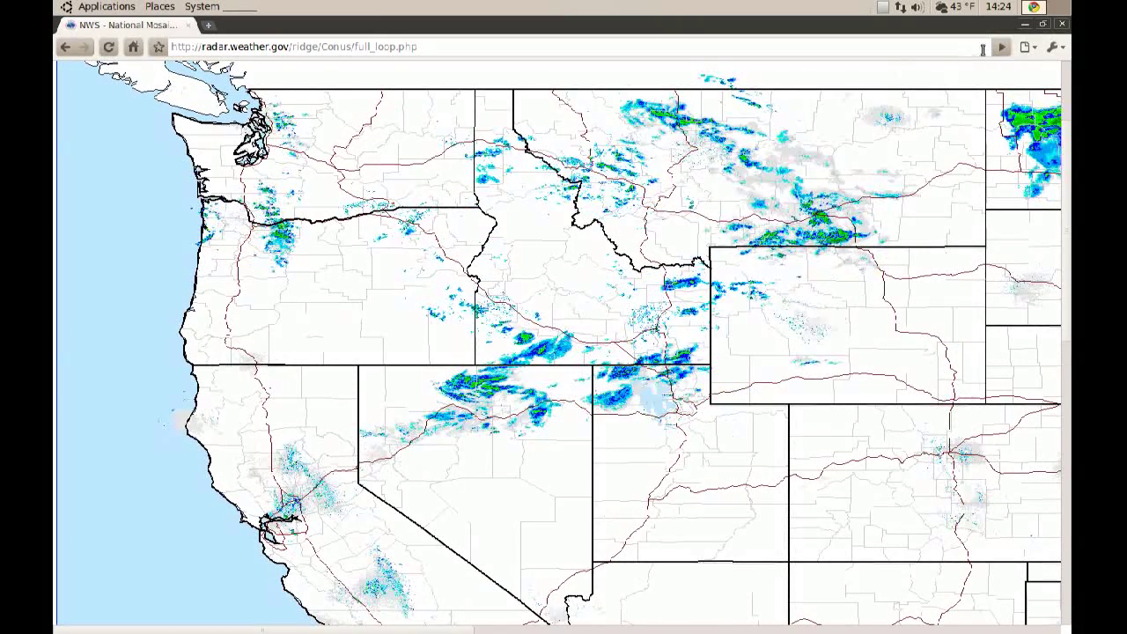
Minimize Chrome and close Weather Preferences, leaving the desktop showing.
left_click(1024, 24)
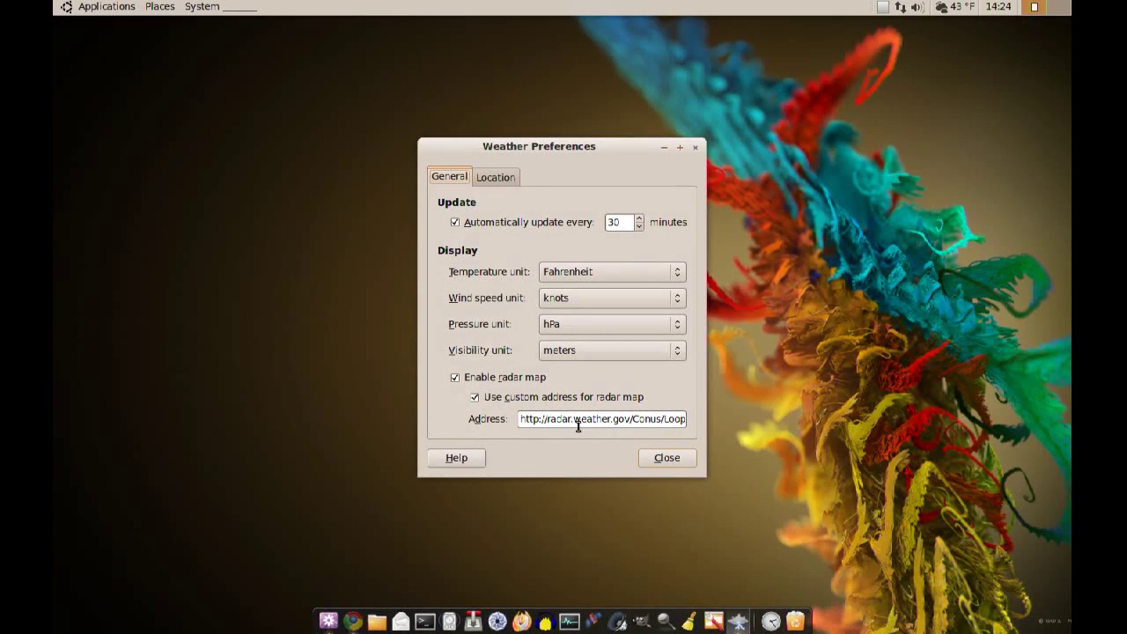
left_click(667, 457)
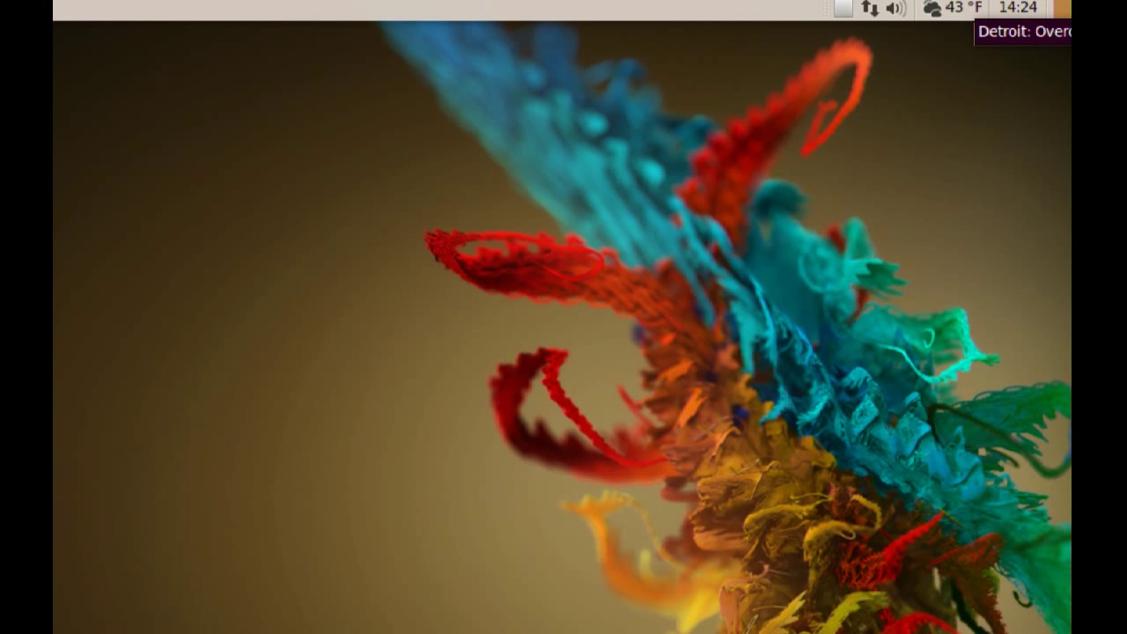
Show Detroit's weather Details centred on screen and read the Forecast text.
left_click(961, 11)
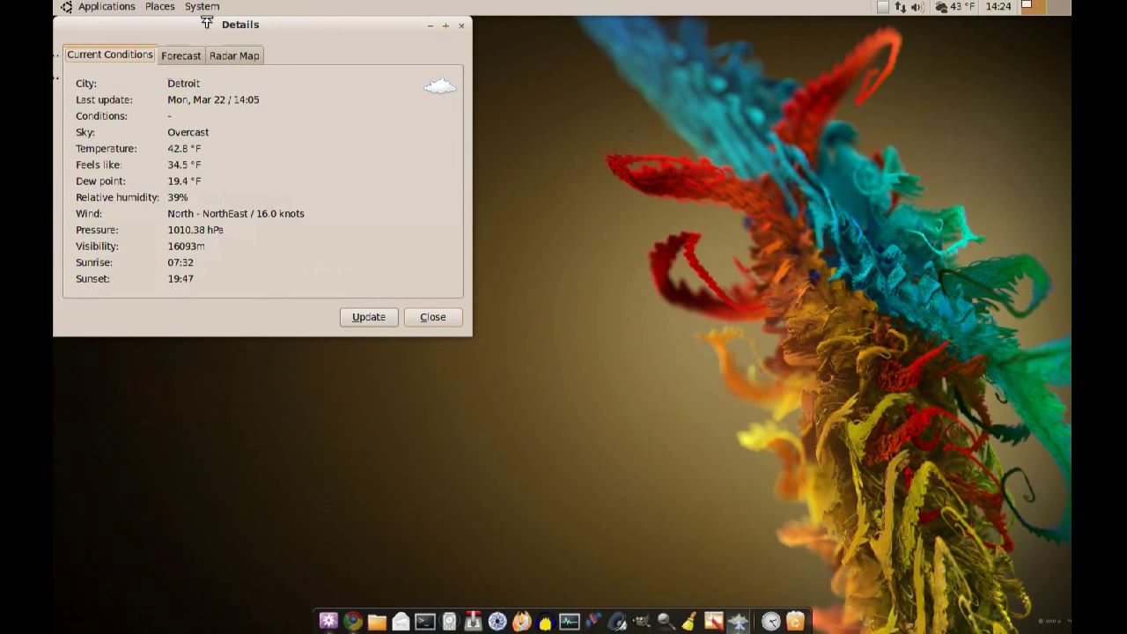
left_click_drag(209, 25, 543, 166)
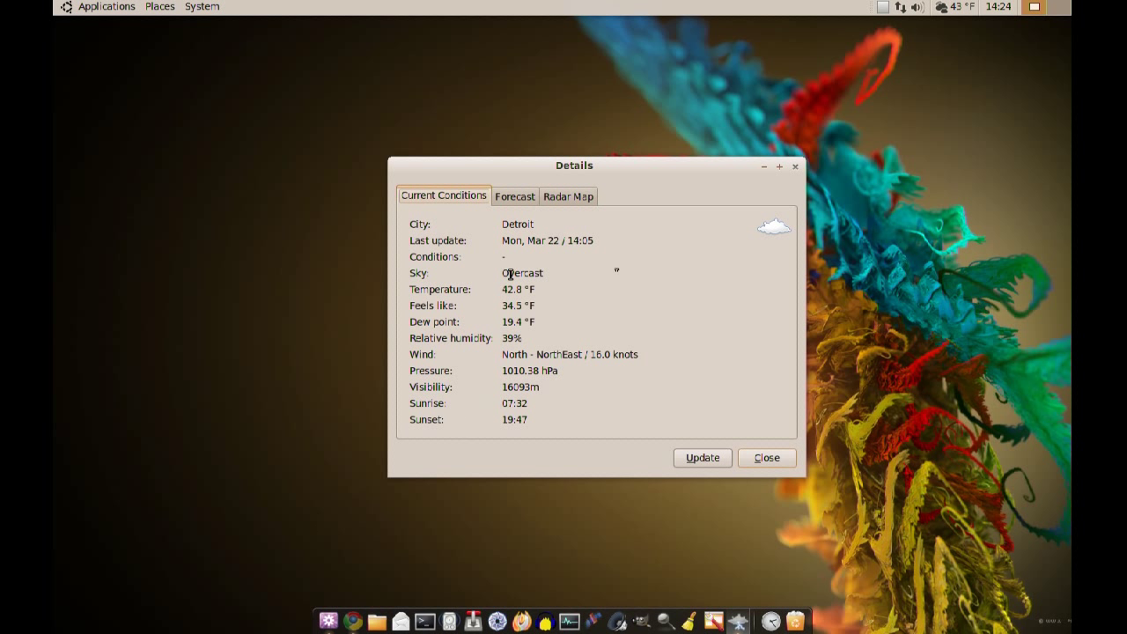
left_click(517, 200)
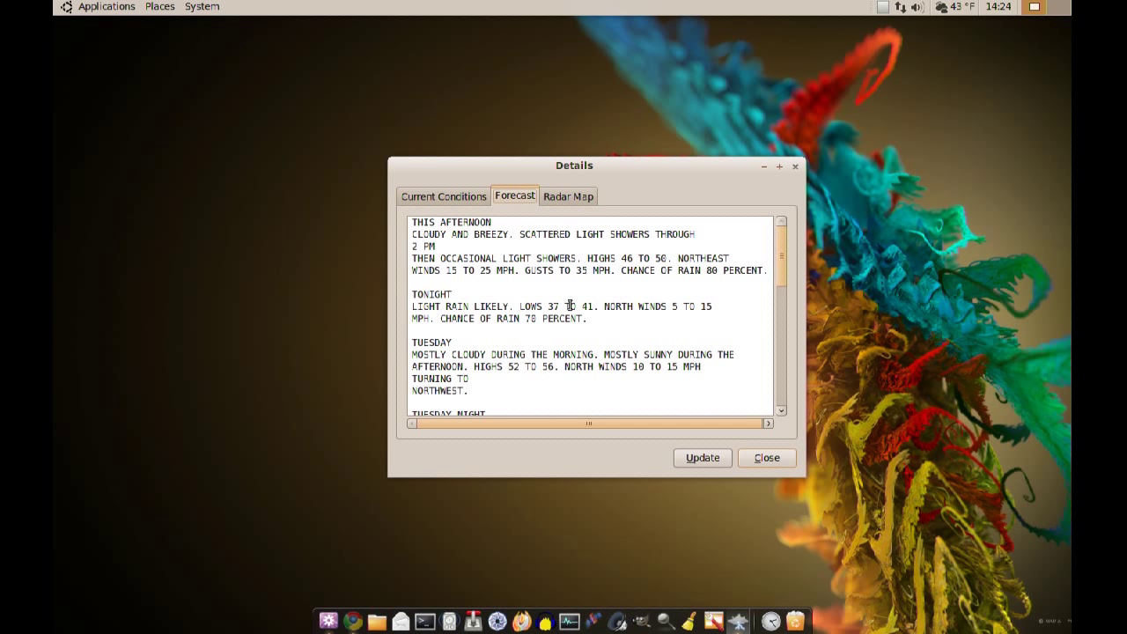
mouse_move(782, 240)
left_mouse_down()
mouse_move(781, 279)
mouse_move(778, 233)
left_mouse_up()
View the Radar Map loop maximized over the Great Lakes, restore the window size, and close Details.
left_click(578, 198)
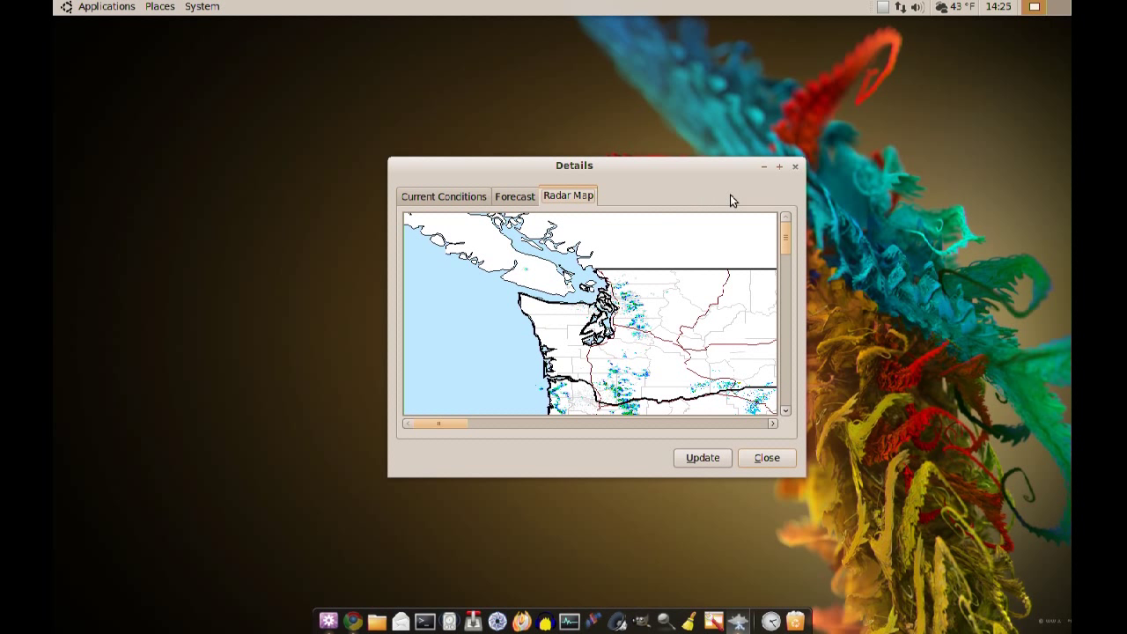
left_click_drag(454, 426, 527, 426)
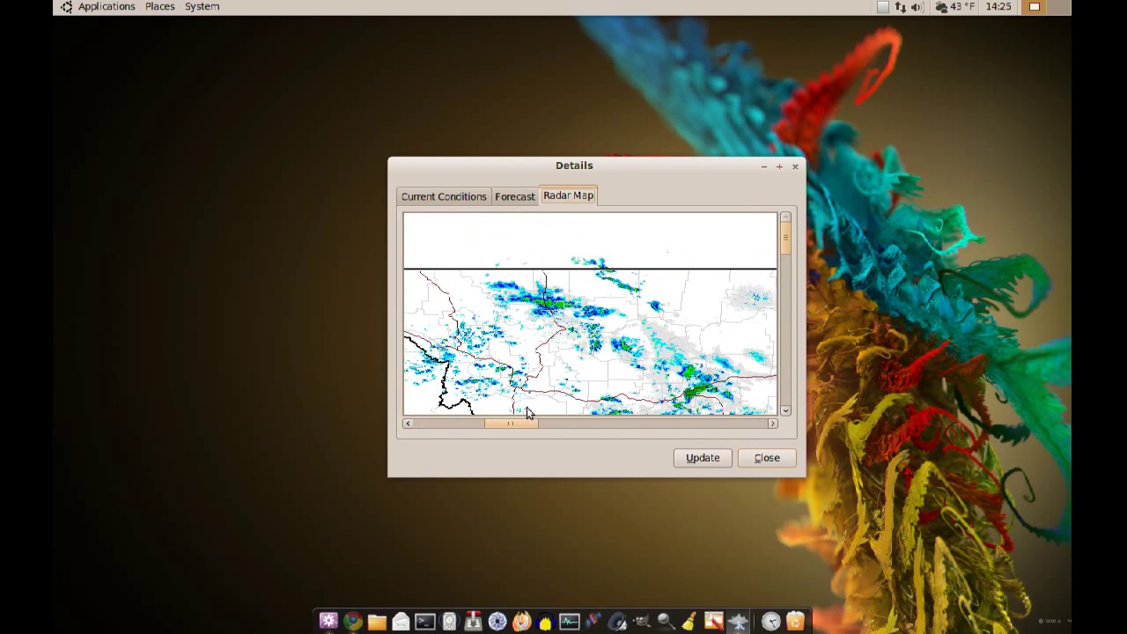
left_click(782, 169)
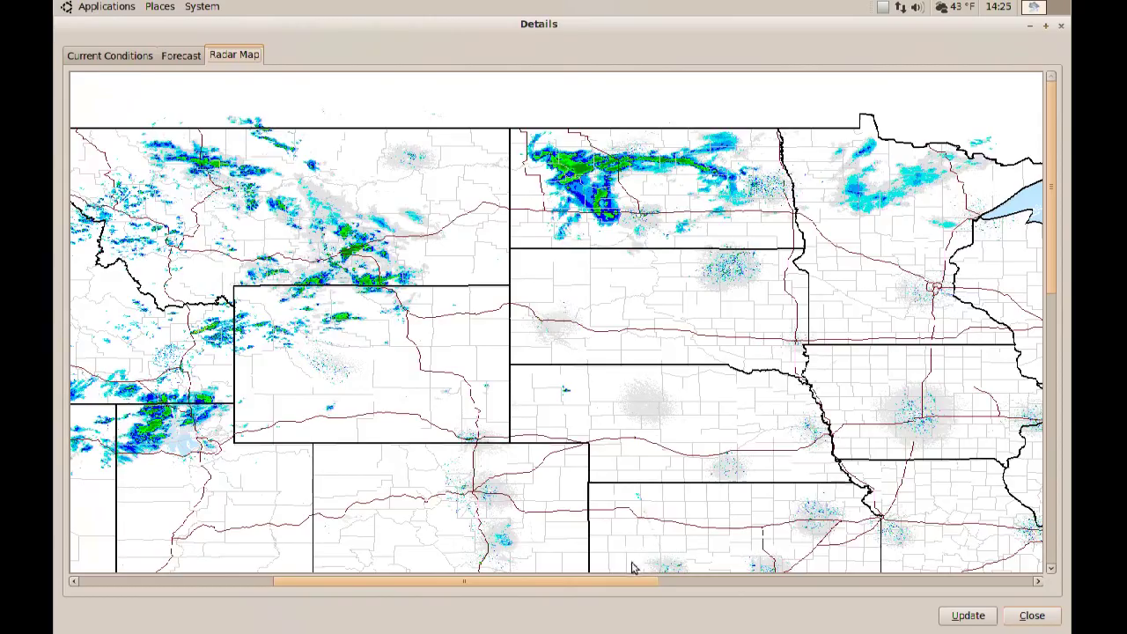
left_click_drag(628, 586, 880, 585)
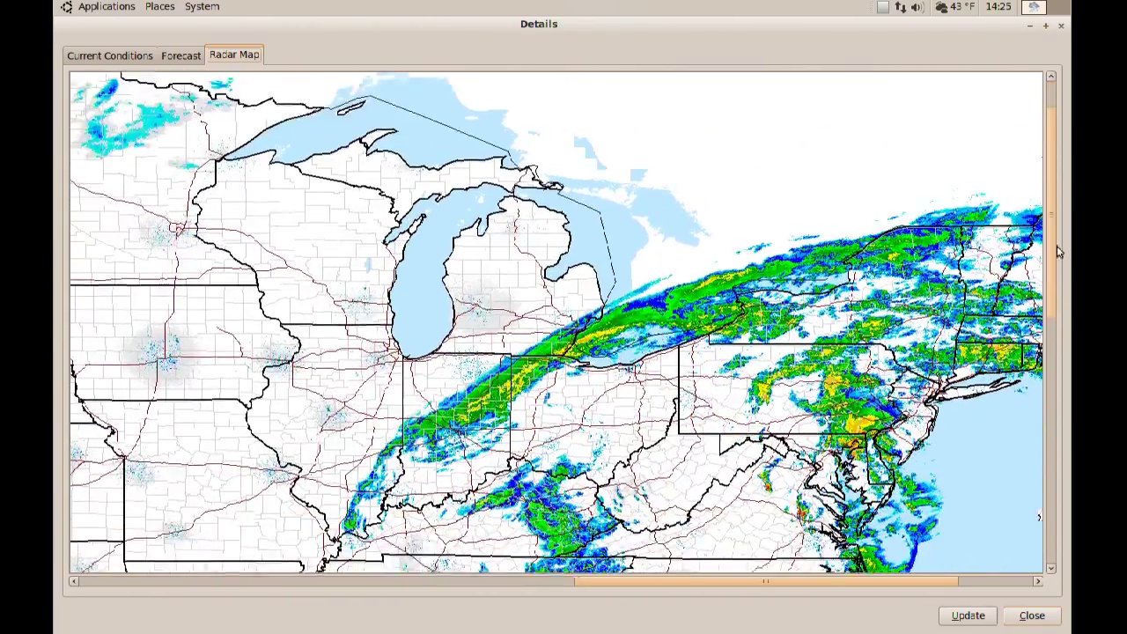
left_click_drag(1056, 222, 1056, 325)
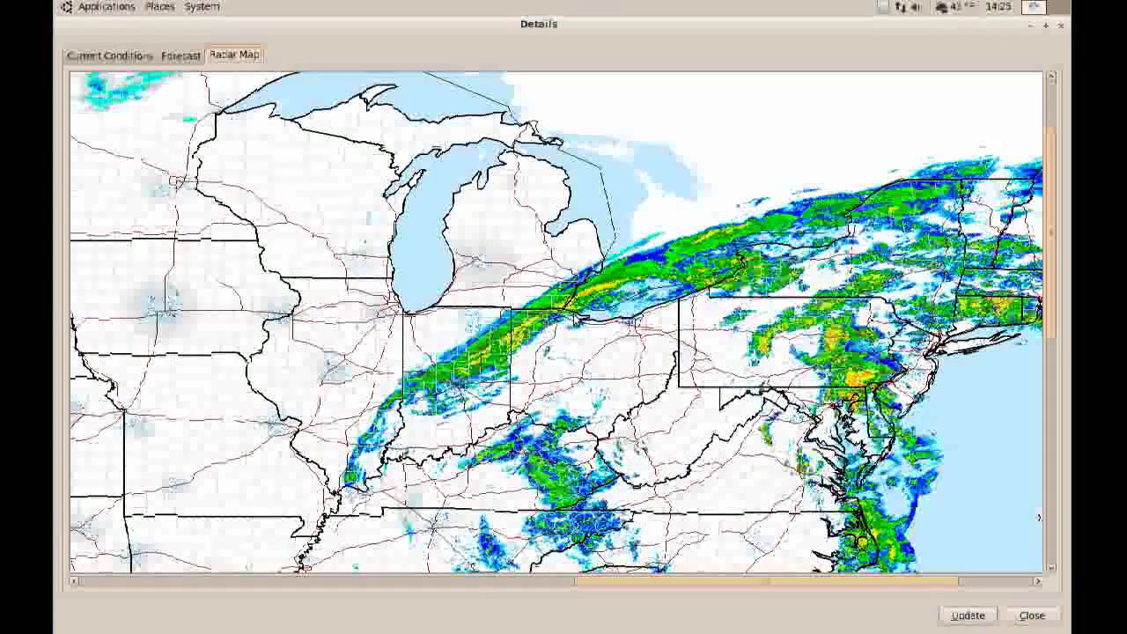
left_click(1045, 25)
key("alt+F4")
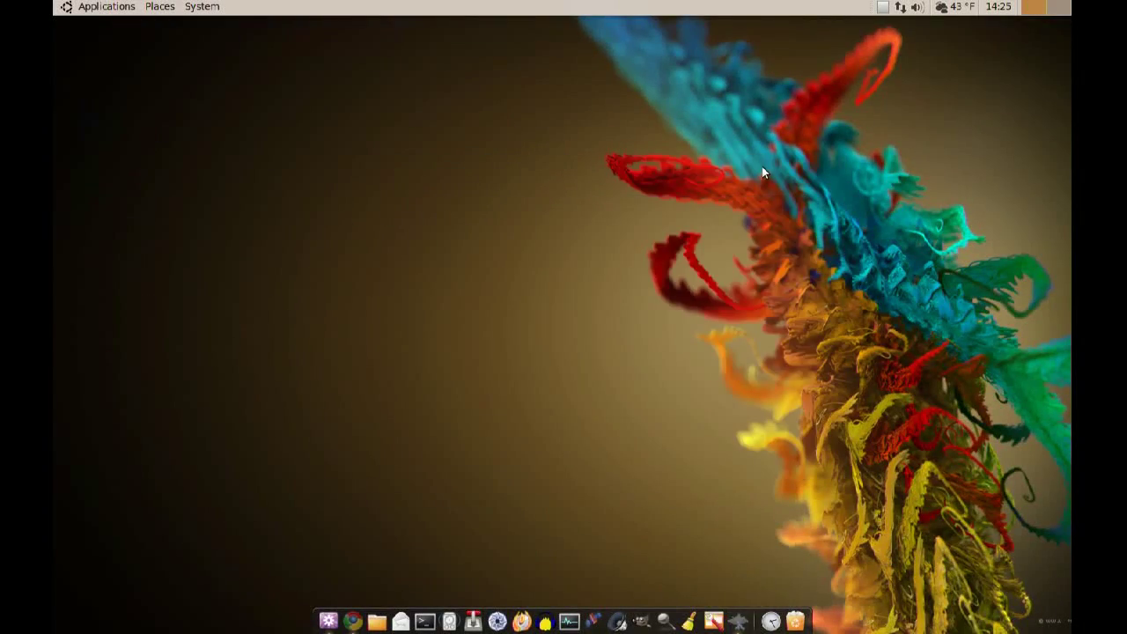